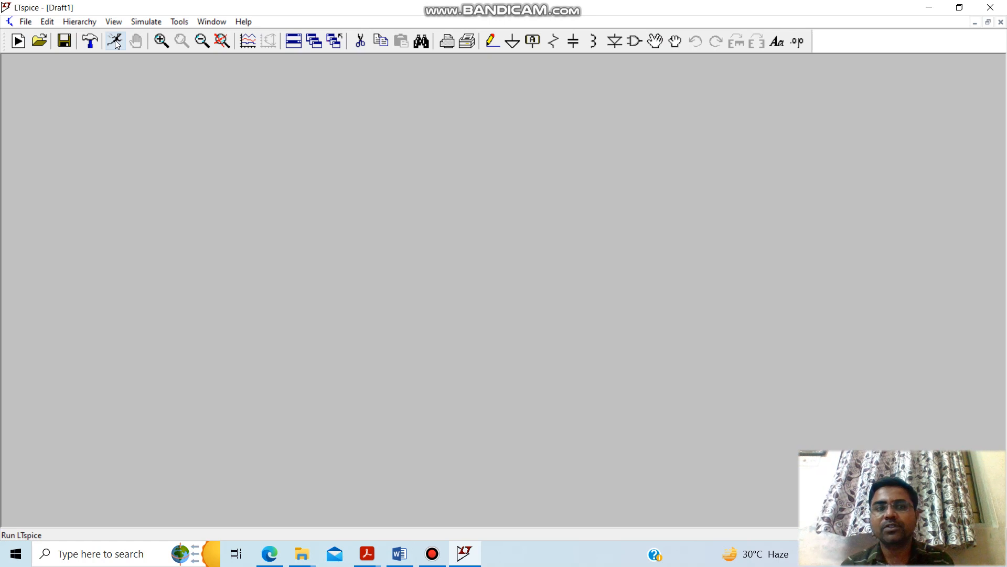
Place a voltage source from the component library on the blank schematic.
{"action": "left_click", "coordinate": [635, 41]}
{"action": "left_click_drag", "start_coordinate": [479, 379], "coordinate": [586, 383]}
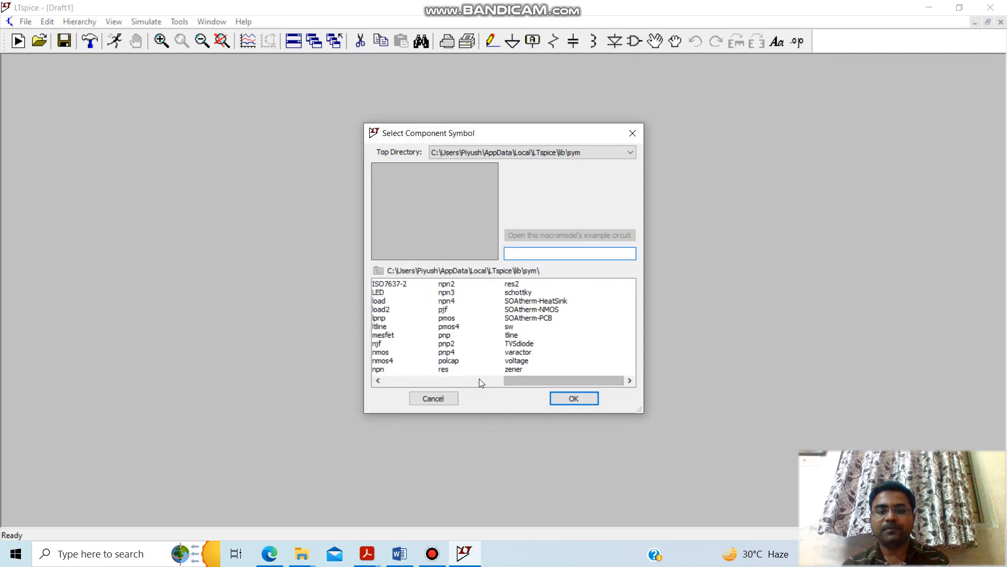
{"action": "left_click", "coordinate": [522, 362]}
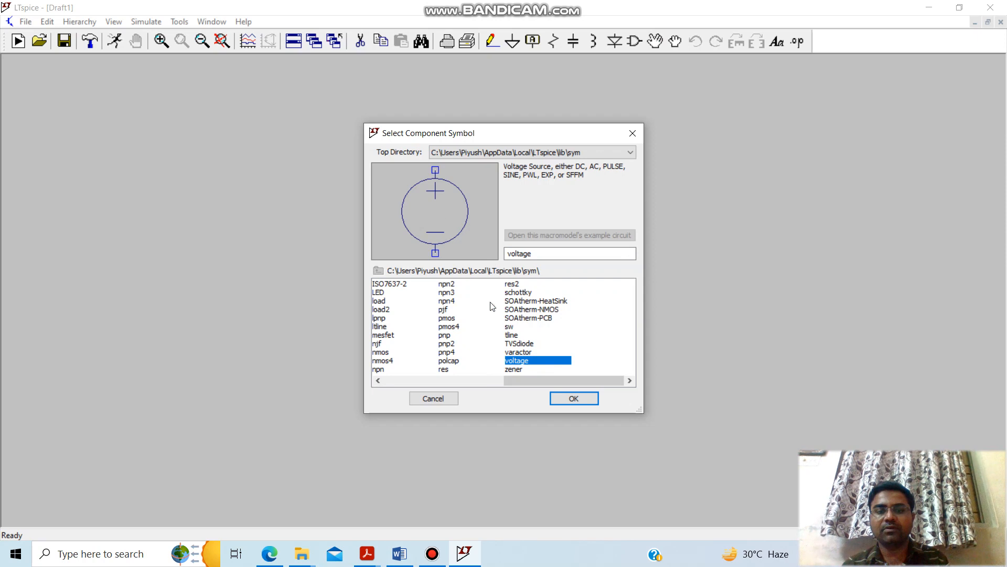
{"action": "left_click", "coordinate": [570, 399]}
{"action": "left_click", "coordinate": [299, 315]}
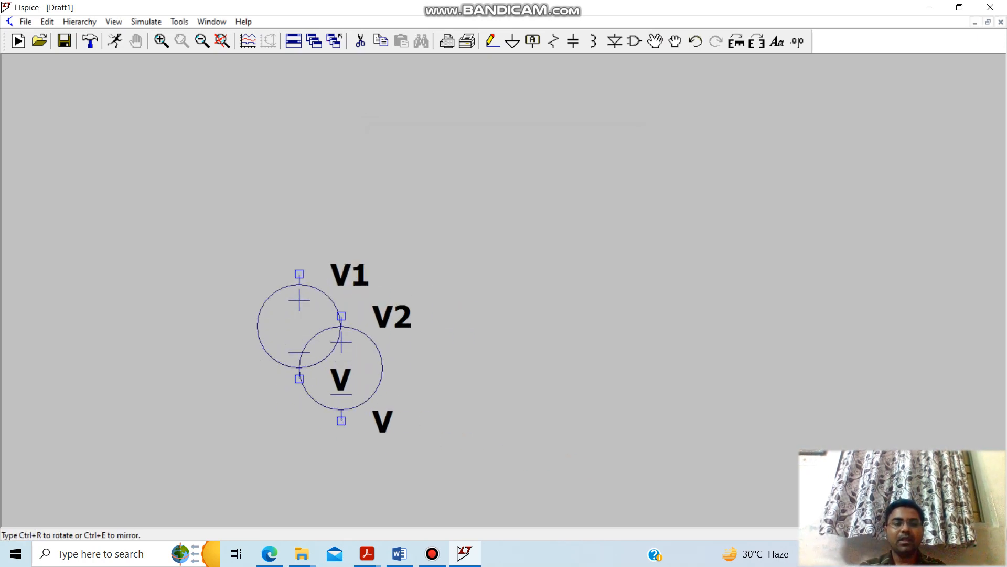
{"action": "key", "text": "Escape"}
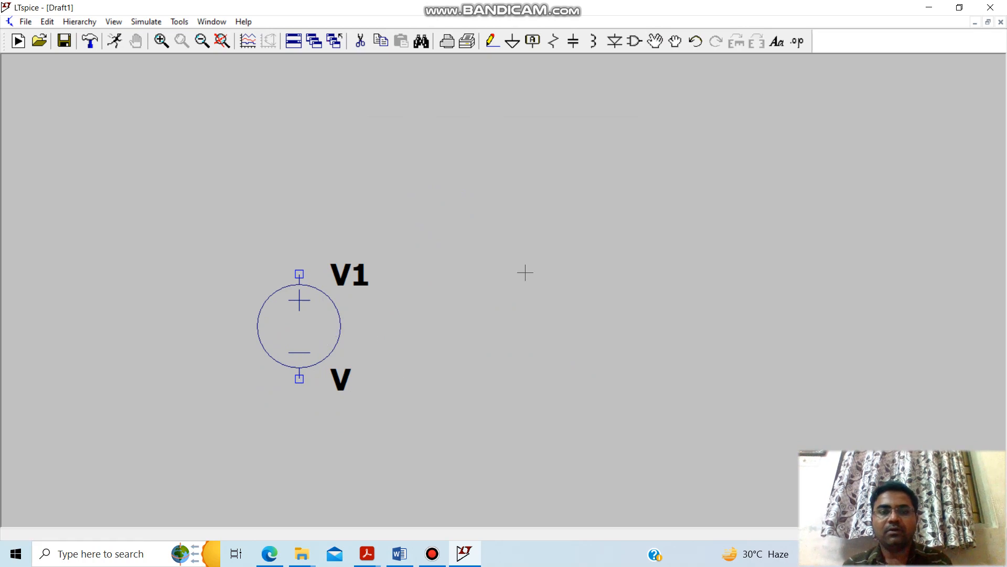
Place one vertical resistor beside the voltage source, level with it.
{"action": "left_click", "coordinate": [553, 41]}
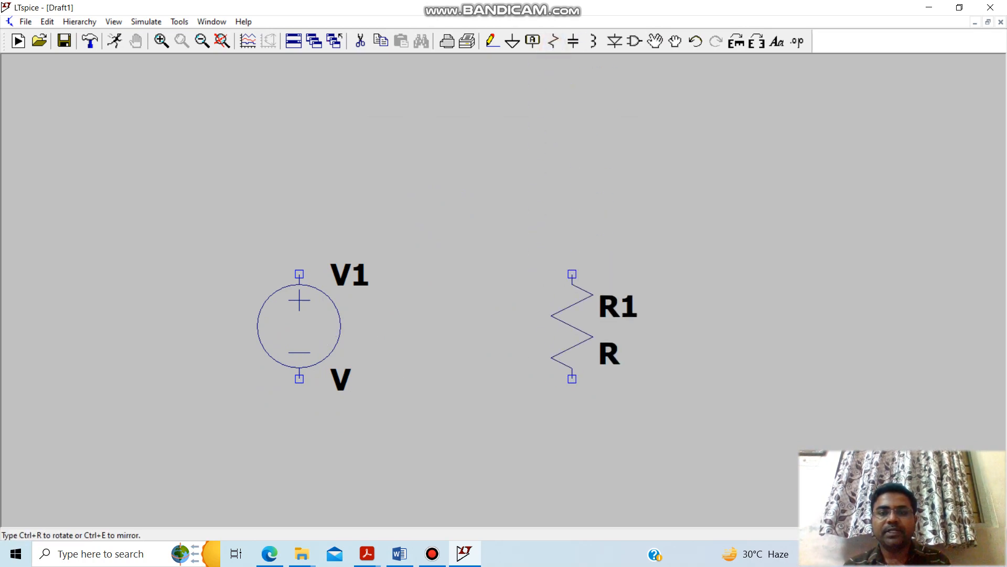
{"action": "left_click", "coordinate": [592, 326]}
{"action": "key", "text": "Escape"}
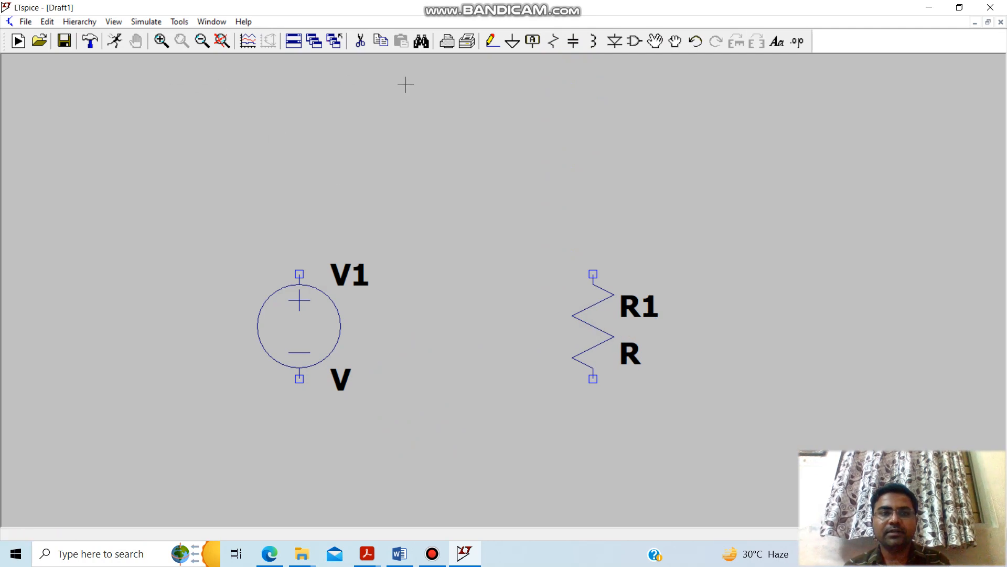
Wire the source's positive terminal to the resistor's upper end and its negative terminal to the lower end, forming a rectangular loop.
{"action": "left_click", "coordinate": [496, 47]}
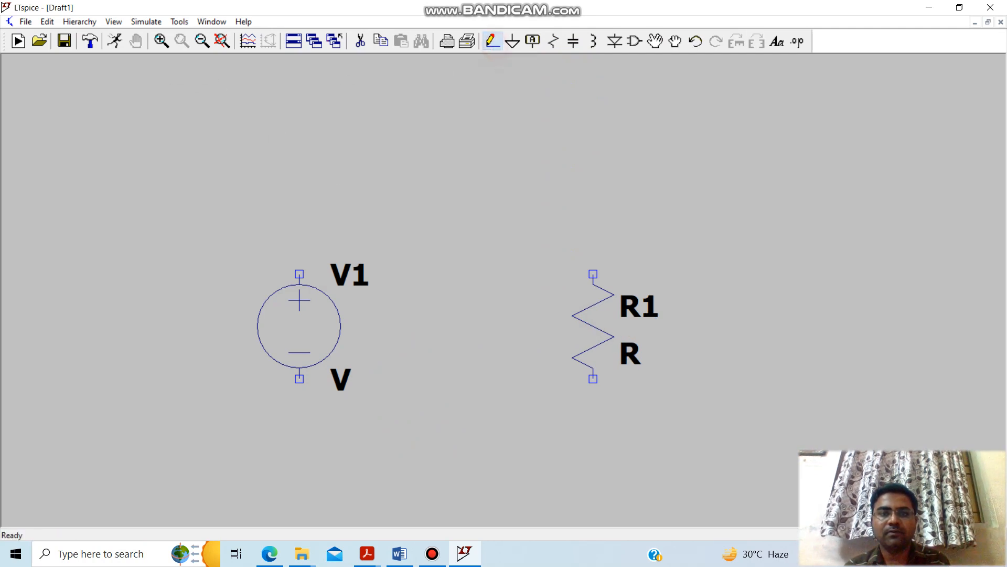
{"action": "left_click", "coordinate": [299, 274]}
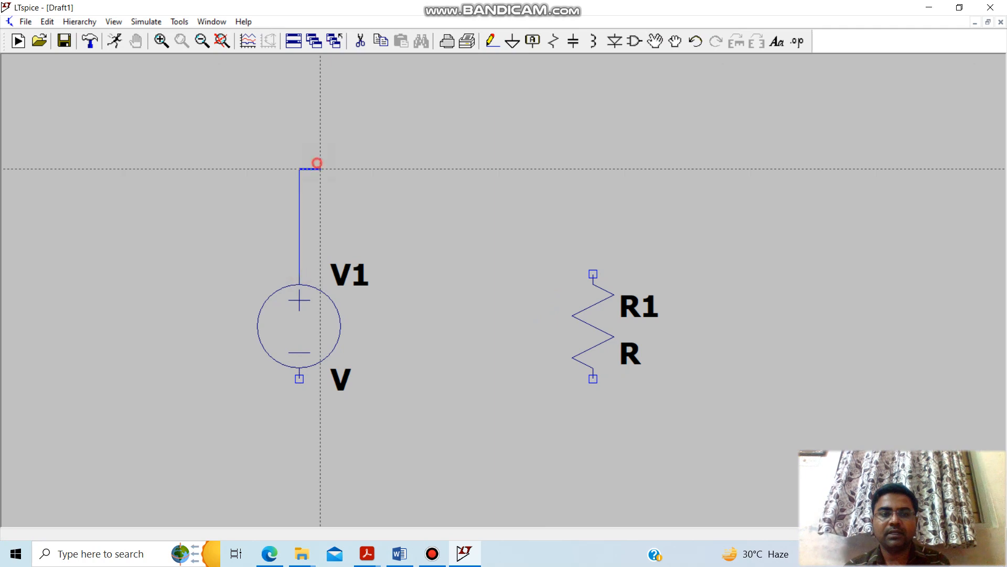
{"action": "left_click", "coordinate": [593, 169]}
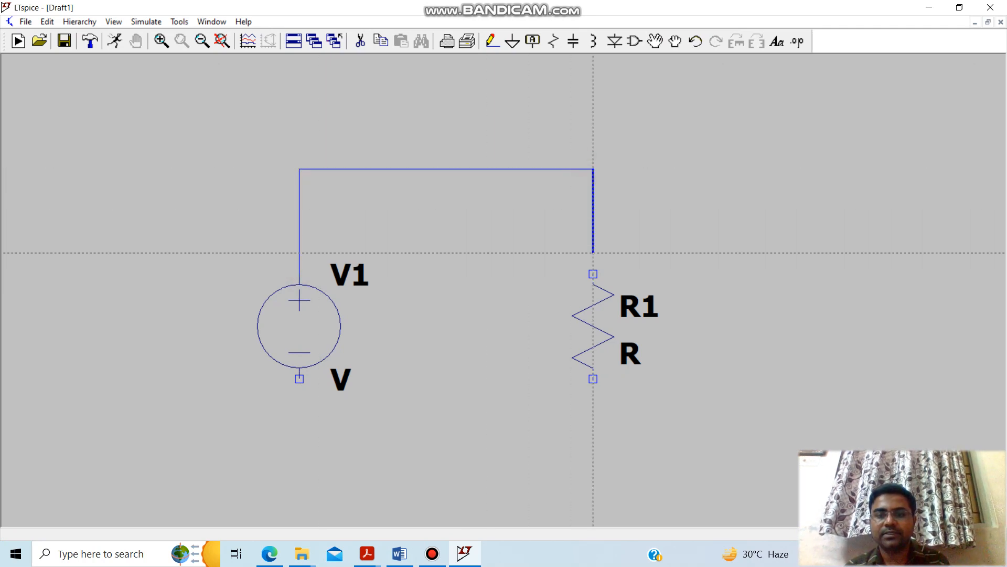
{"action": "left_click", "coordinate": [593, 274]}
{"action": "left_click", "coordinate": [299, 379]}
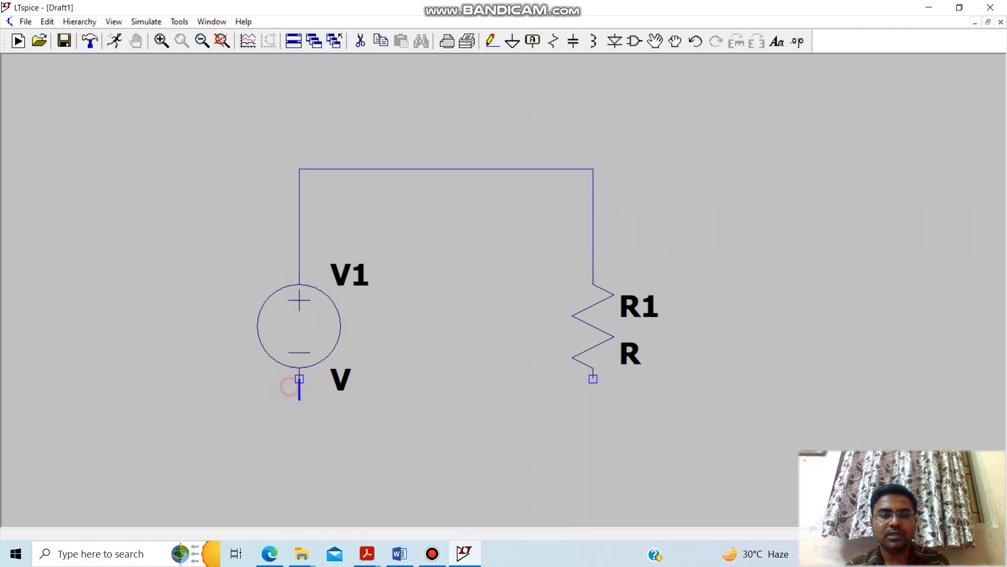
{"action": "left_click", "coordinate": [299, 463]}
{"action": "left_click", "coordinate": [593, 462]}
{"action": "left_click", "coordinate": [593, 379]}
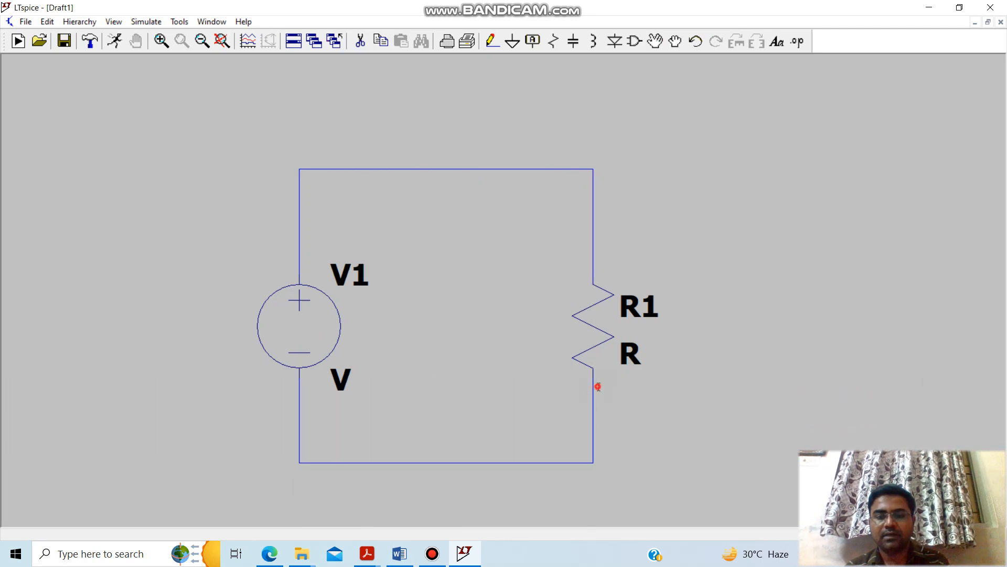
Place a ground symbol at the middle of the circuit's lower wire.
{"action": "left_click", "coordinate": [511, 42]}
{"action": "left_click", "coordinate": [447, 462]}
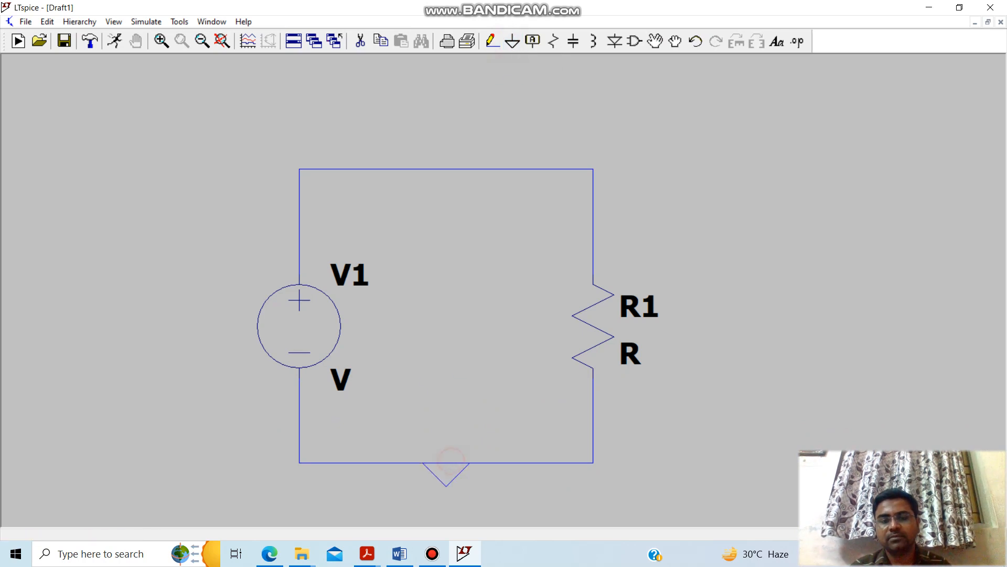
{"action": "key", "text": "Escape"}
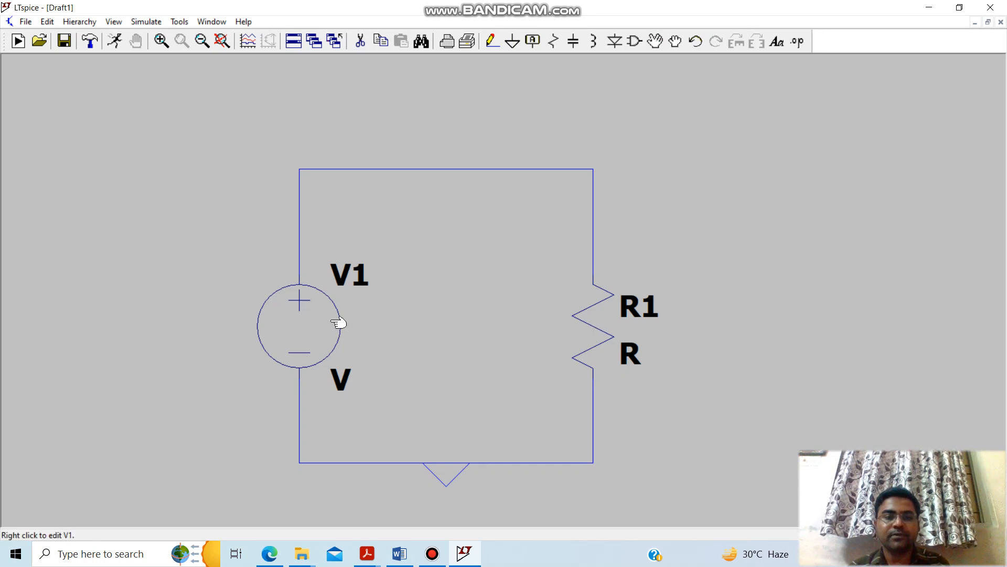
Set the DC value of source V1 to 12 V and the resistance of R1 to 24 ohms.
{"action": "right_click", "coordinate": [310, 326]}
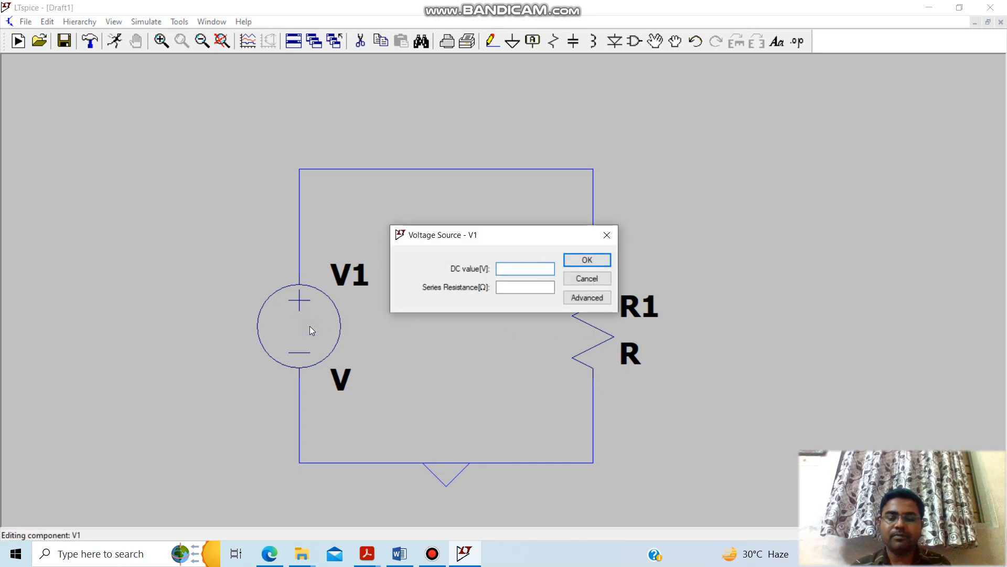
{"action": "type", "text": "12"}
{"action": "key", "text": "Return"}
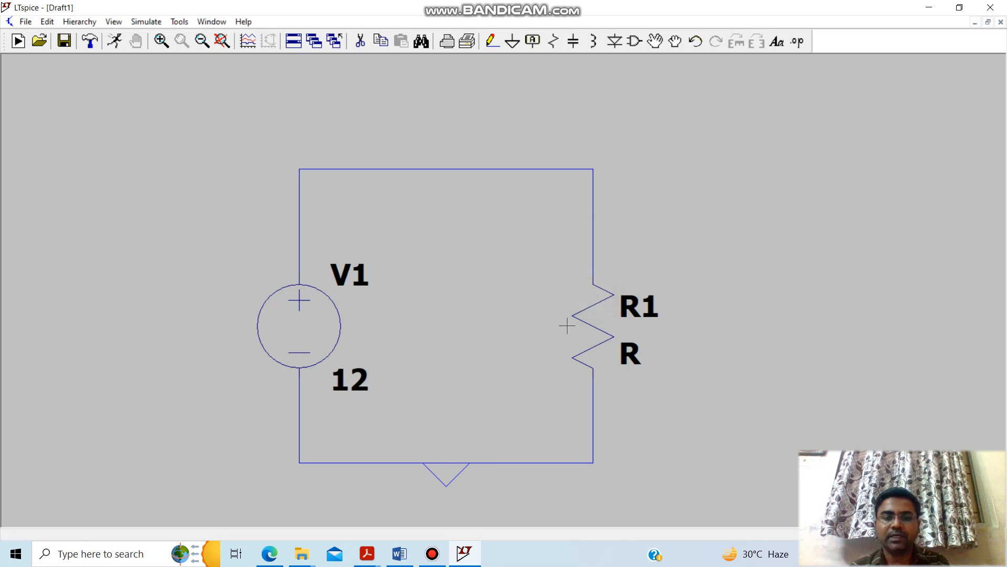
{"action": "right_click", "coordinate": [600, 329]}
{"action": "type", "text": "24"}
{"action": "key", "text": "Return"}
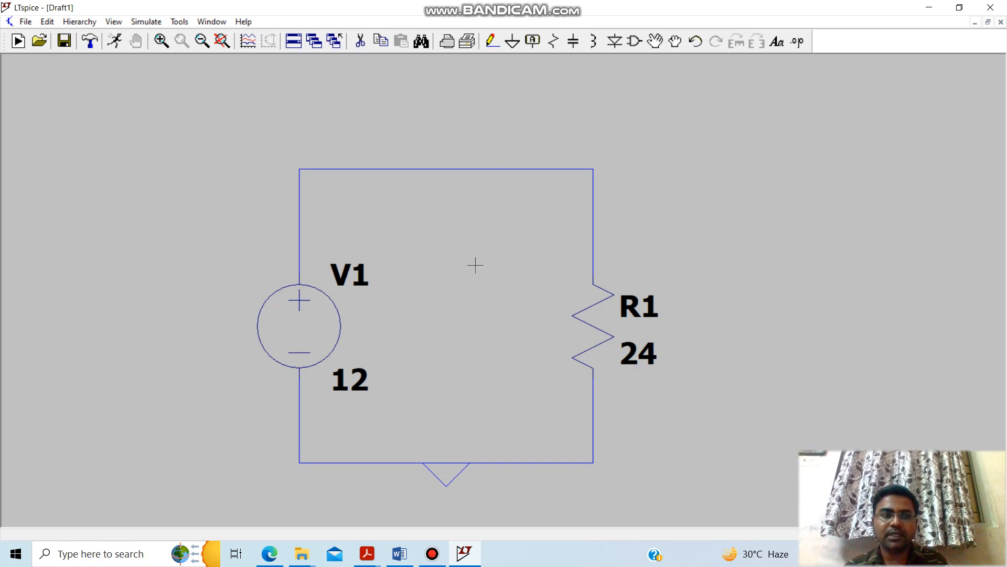
Run a transient simulation of the circuit with a stop time of 0.1 s.
{"action": "left_click", "coordinate": [116, 46]}
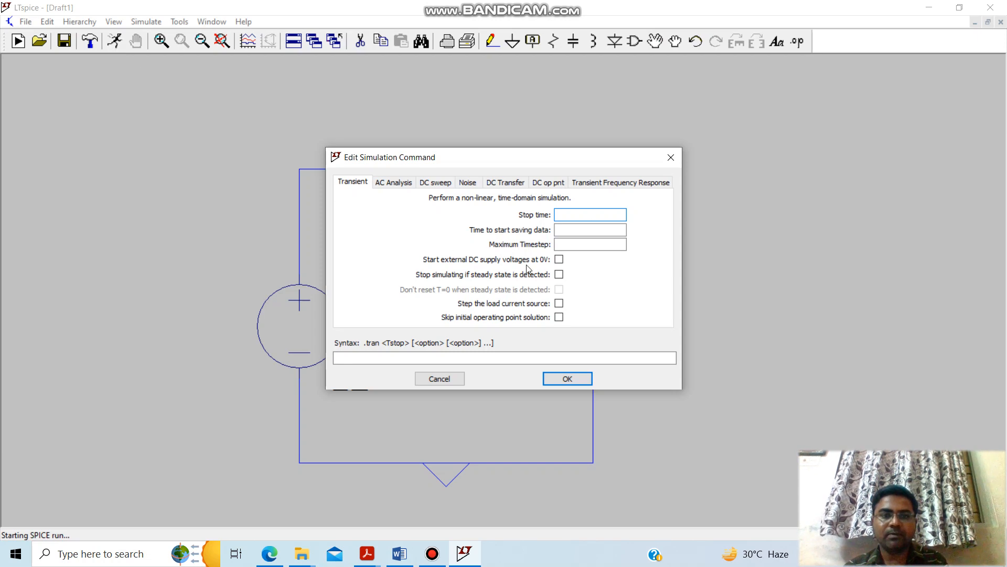
{"action": "left_click", "coordinate": [597, 216]}
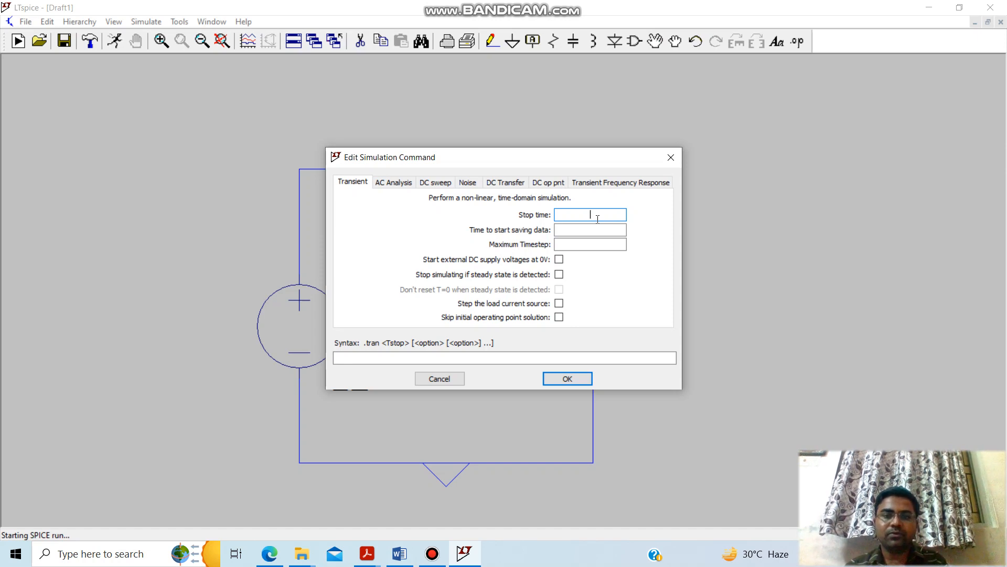
{"action": "type", "text": "0.1"}
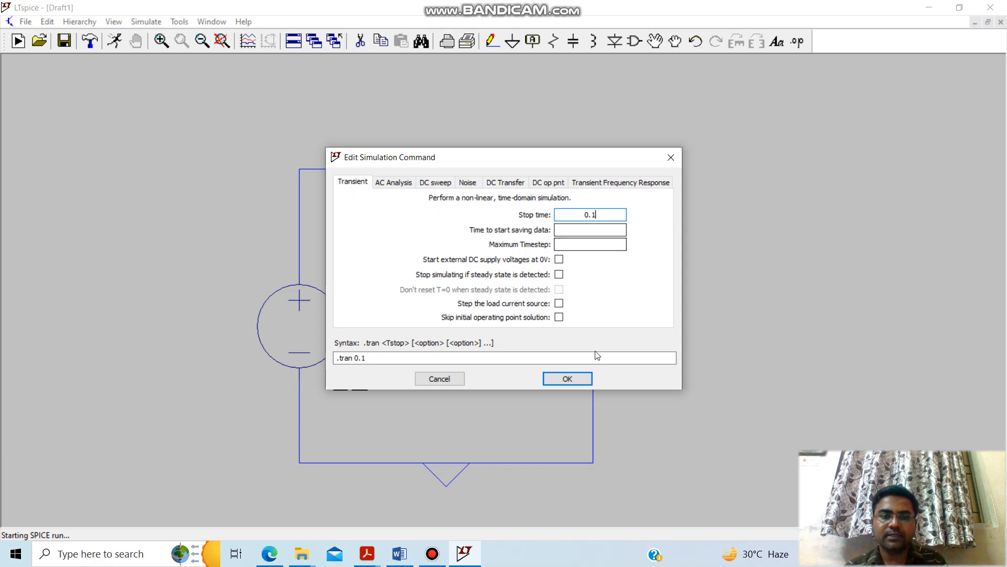
{"action": "left_click", "coordinate": [567, 378]}
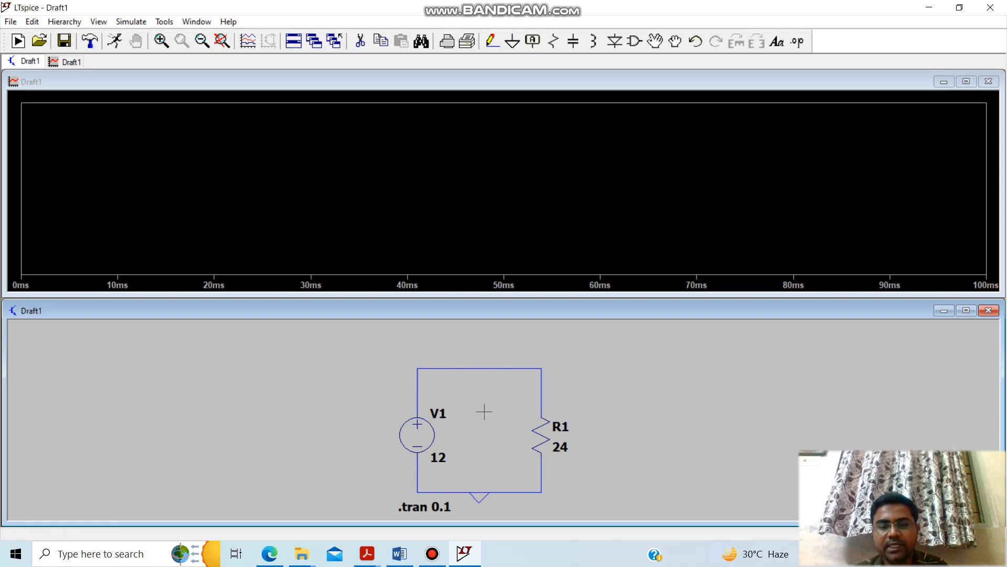
Plot the voltage of the circuit's upper node together with the current through R1.
{"action": "left_click", "coordinate": [465, 368]}
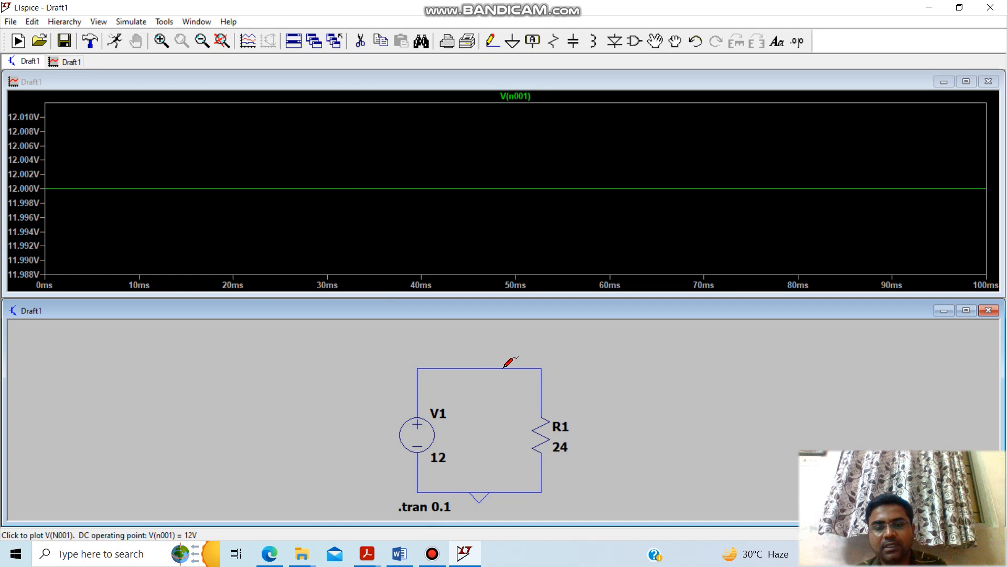
{"action": "left_click", "coordinate": [544, 435]}
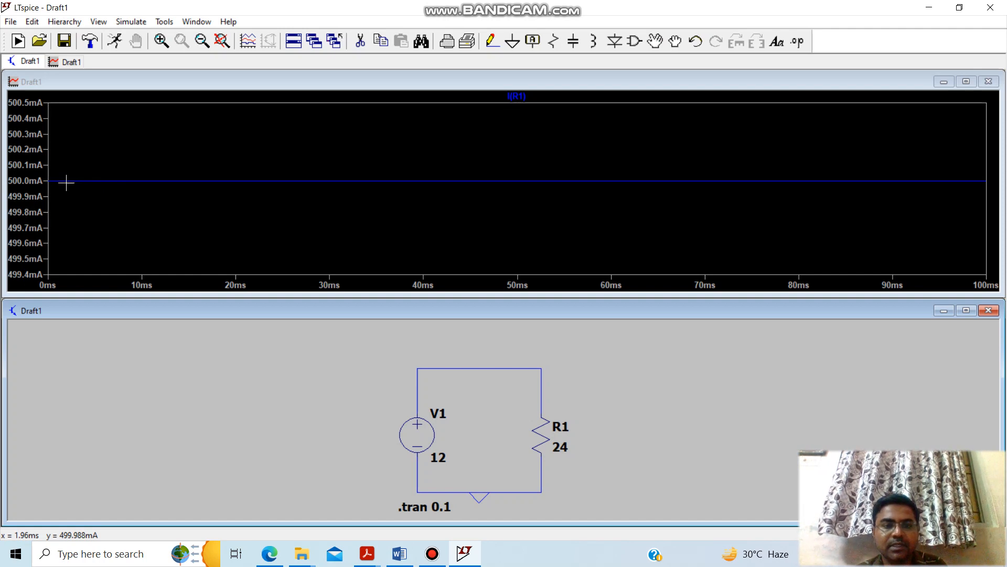
{"action": "left_click", "coordinate": [433, 370]}
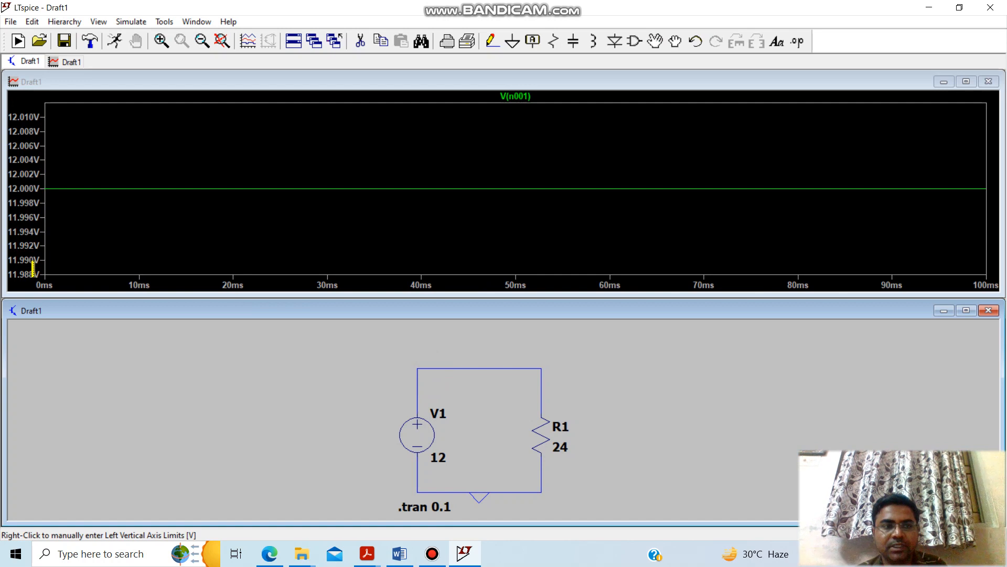
{"action": "left_click", "coordinate": [546, 435]}
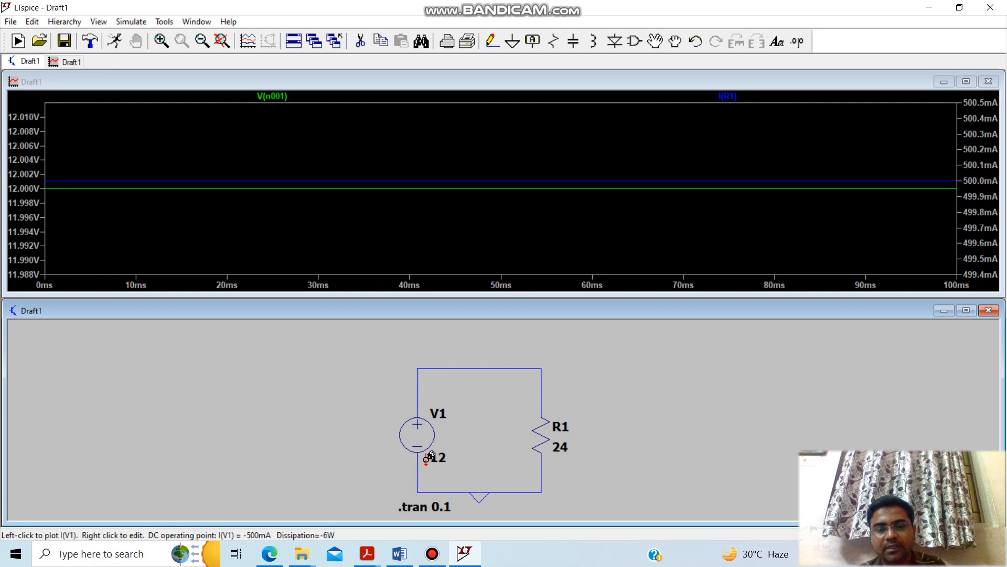
Switch to Word to examine the Thevenin's theorem problem with its Fig. A circuit, and return to LTspice.
{"action": "left_click", "coordinate": [399, 552]}
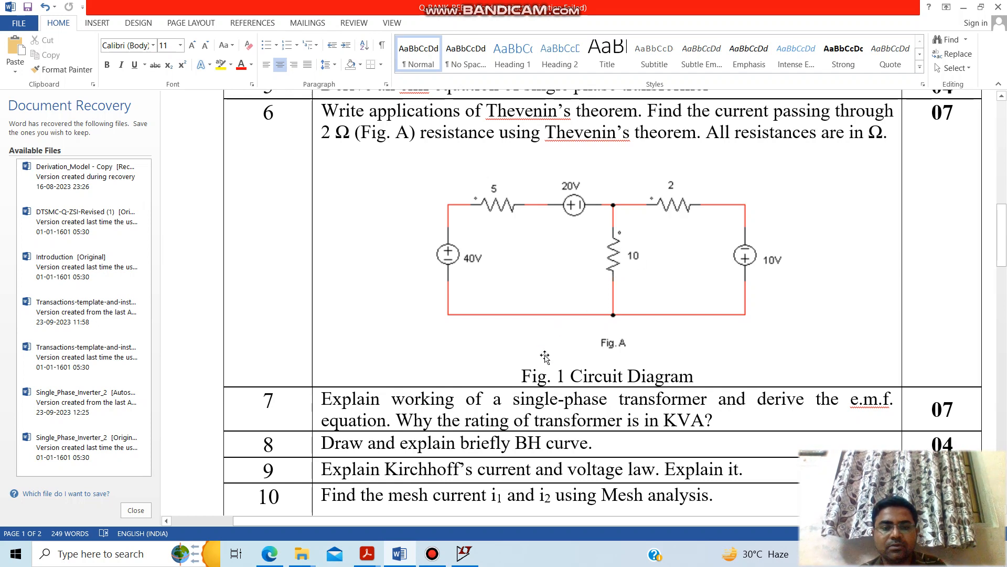
{"action": "left_click", "coordinate": [436, 551]}
{"action": "left_click", "coordinate": [436, 551]}
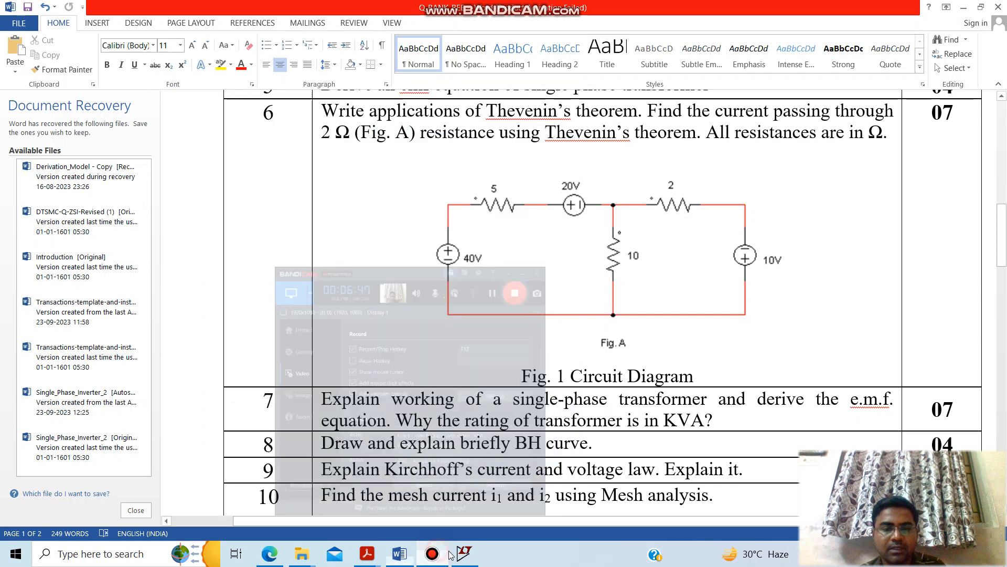
{"action": "left_click", "coordinate": [454, 555]}
Open the existing Example_6 schematic and maximize its window.
{"action": "left_click", "coordinate": [11, 21]}
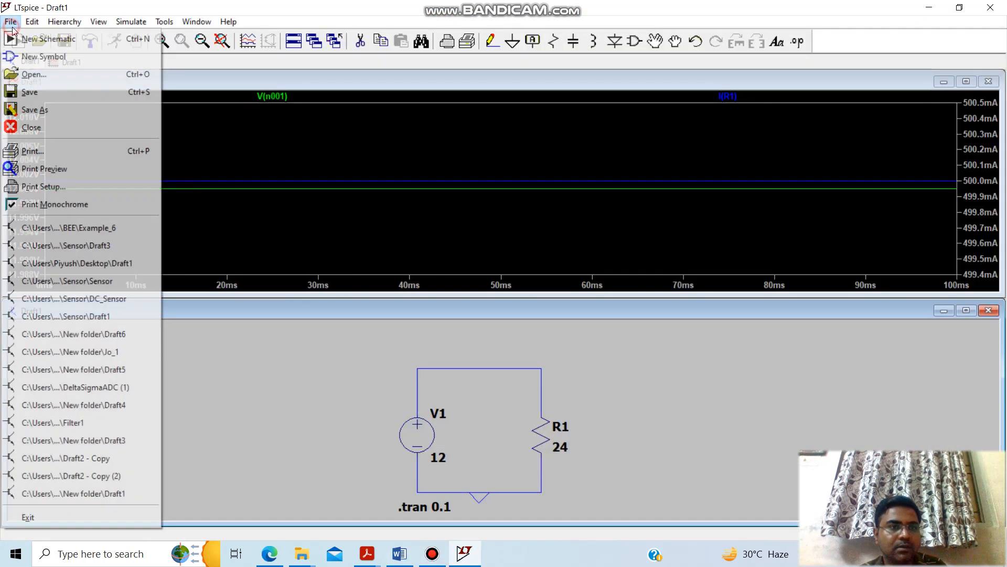
{"action": "left_click", "coordinate": [33, 74]}
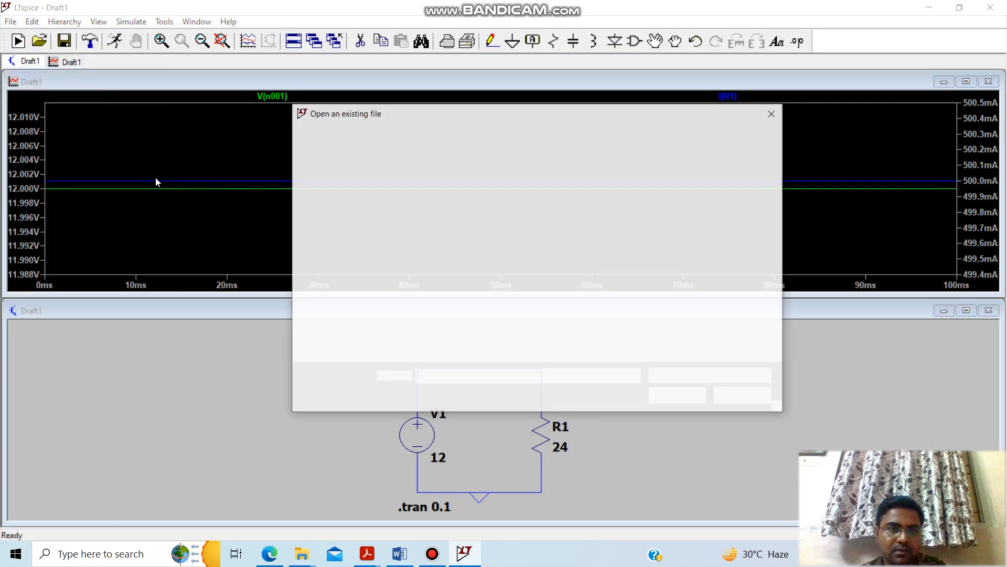
{"action": "double_click", "coordinate": [427, 227]}
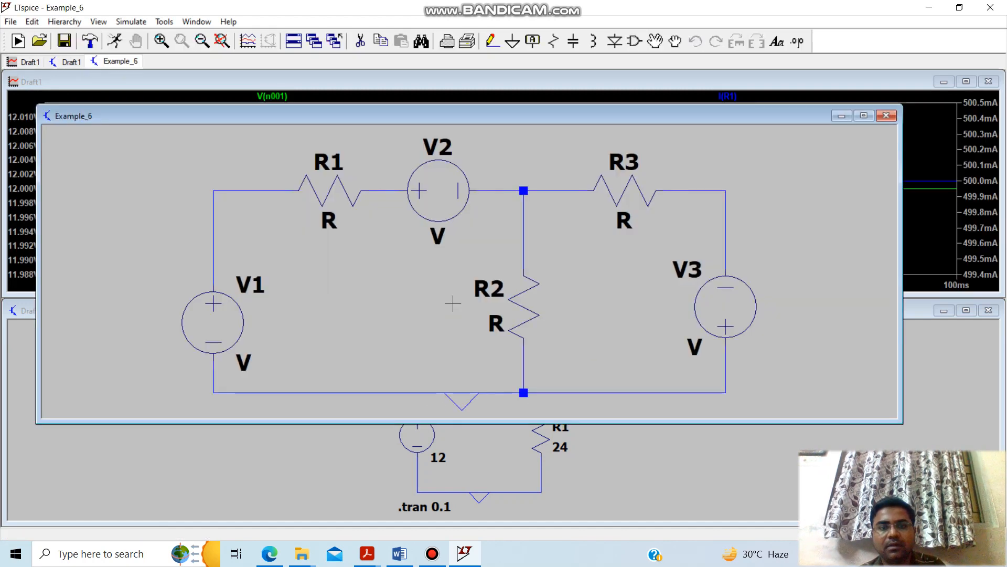
{"action": "left_click", "coordinate": [864, 115]}
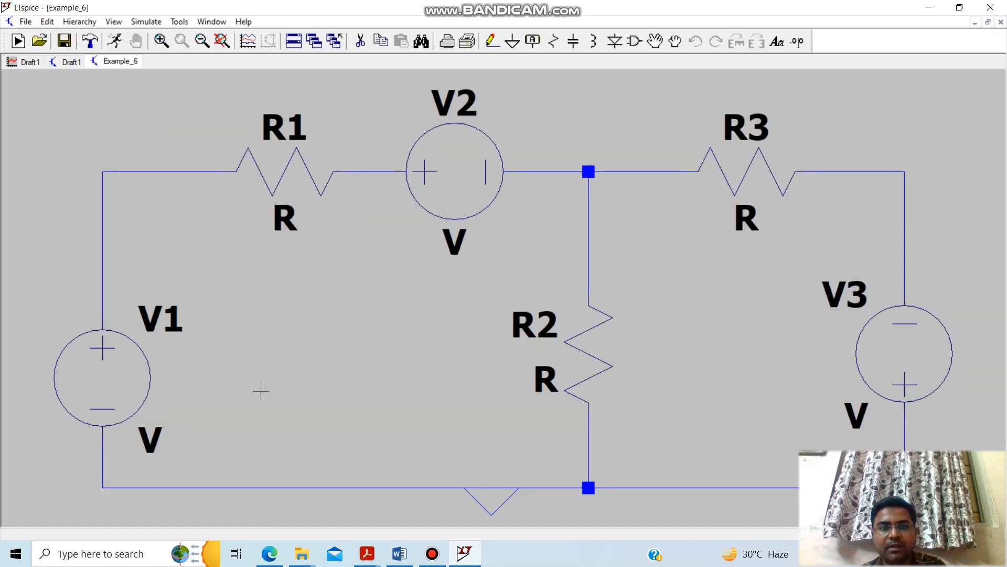
Check the Fig. A circuit in Word, return to LTspice, and set V1's DC value to 40 V.
{"action": "left_click", "coordinate": [463, 554]}
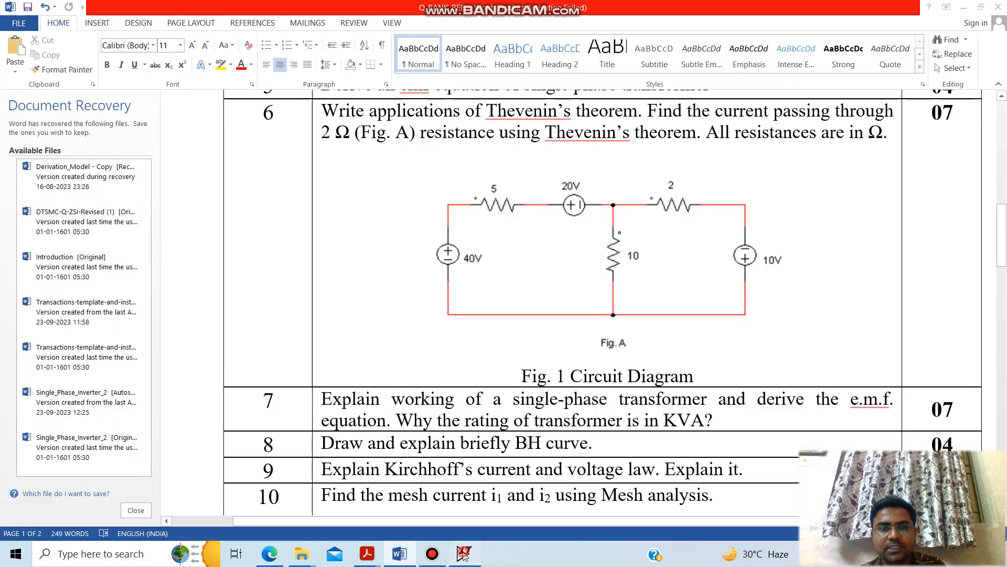
{"action": "left_click", "coordinate": [464, 554]}
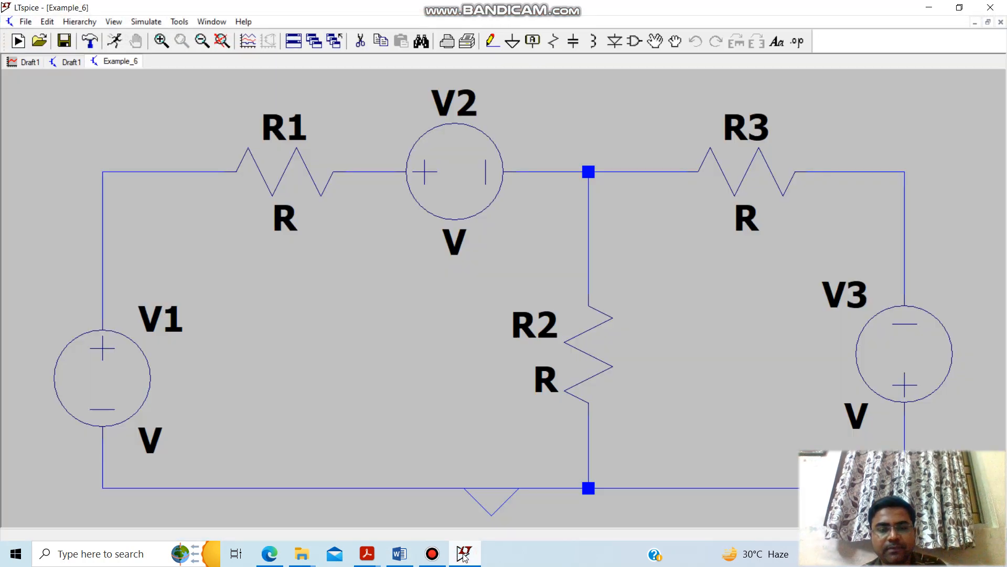
{"action": "left_click", "coordinate": [464, 554]}
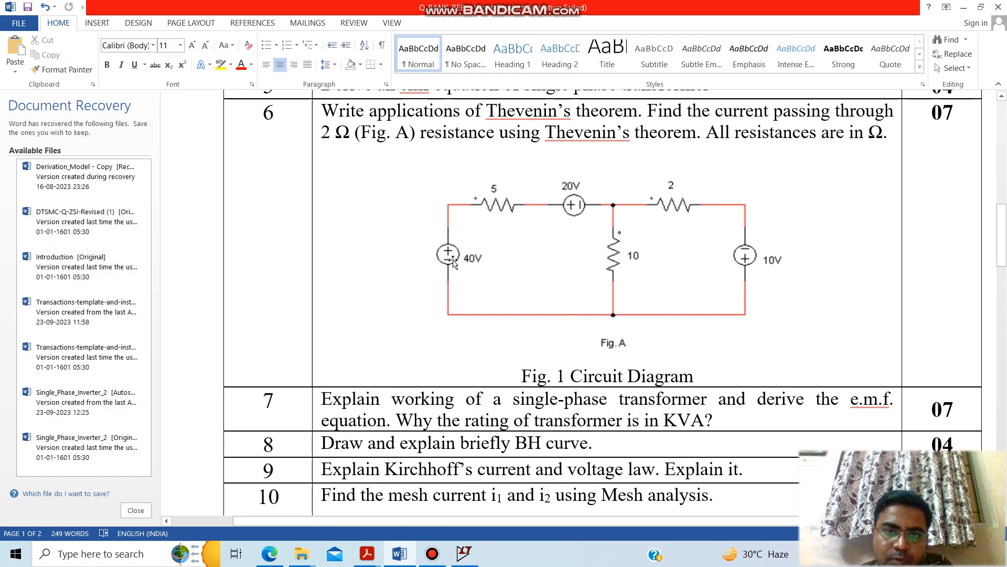
{"action": "left_click", "coordinate": [464, 554]}
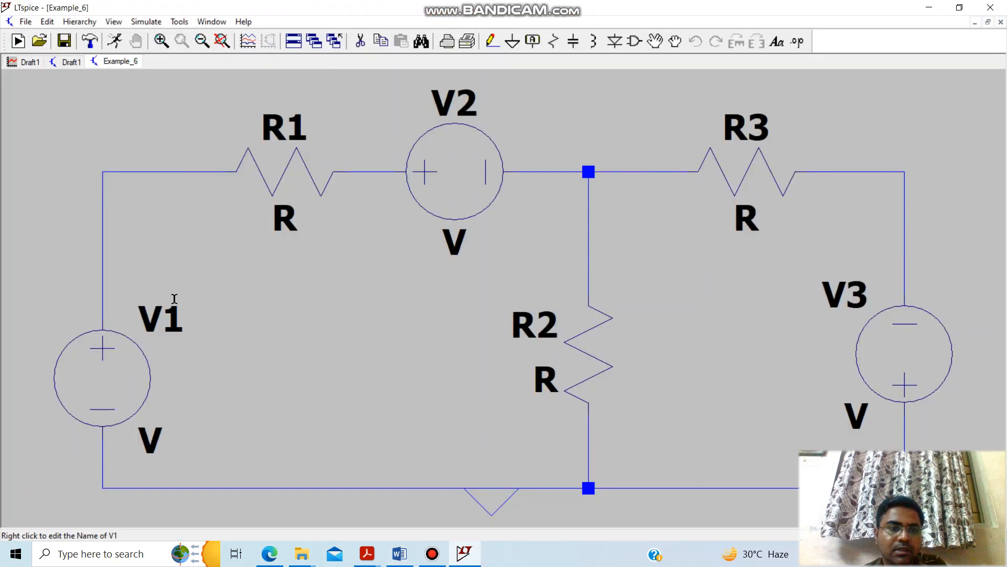
{"action": "right_click", "coordinate": [123, 366]}
{"action": "type", "text": "4"}
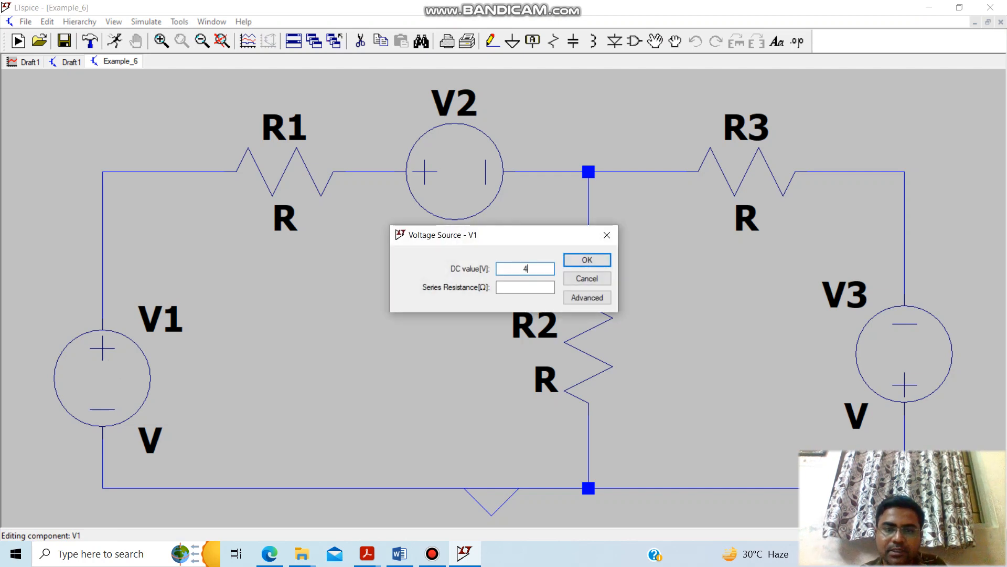
{"action": "type", "text": "0"}
{"action": "key", "text": "Return"}
Set the resistance of R1 to 5 Ω in the Example_6 schematic.
{"action": "right_click", "coordinate": [297, 183]}
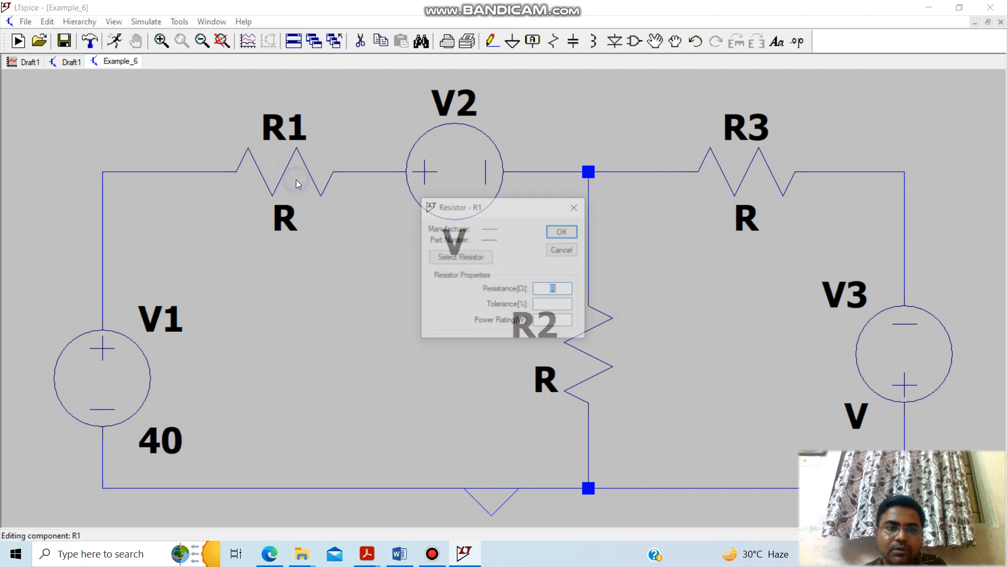
{"action": "type", "text": "5"}
{"action": "key", "text": "Return"}
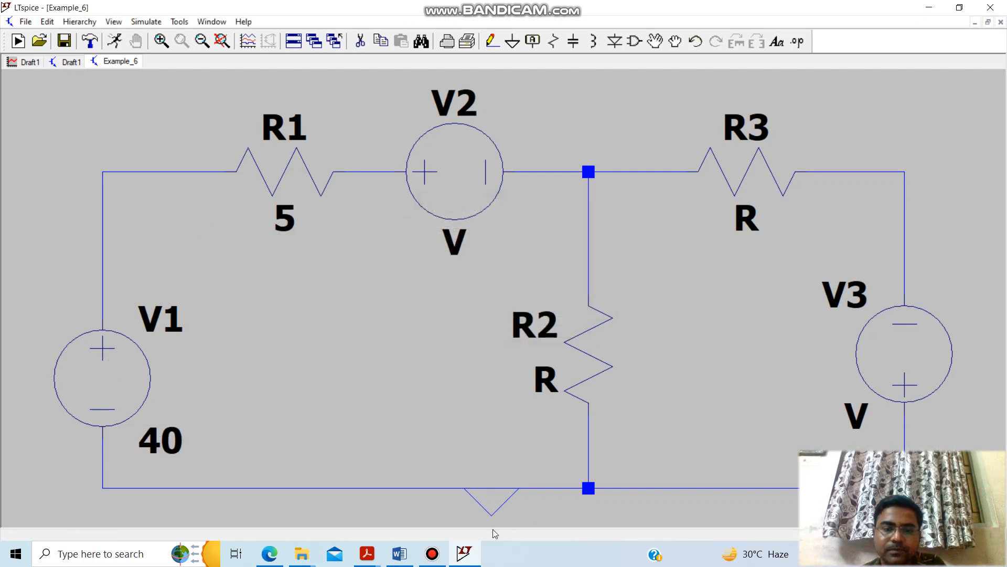
Recheck the Word figure, and set V2's DC value to 20 V and R2's resistance to 10 Ω.
{"action": "left_click", "coordinate": [475, 549]}
{"action": "left_click", "coordinate": [473, 549]}
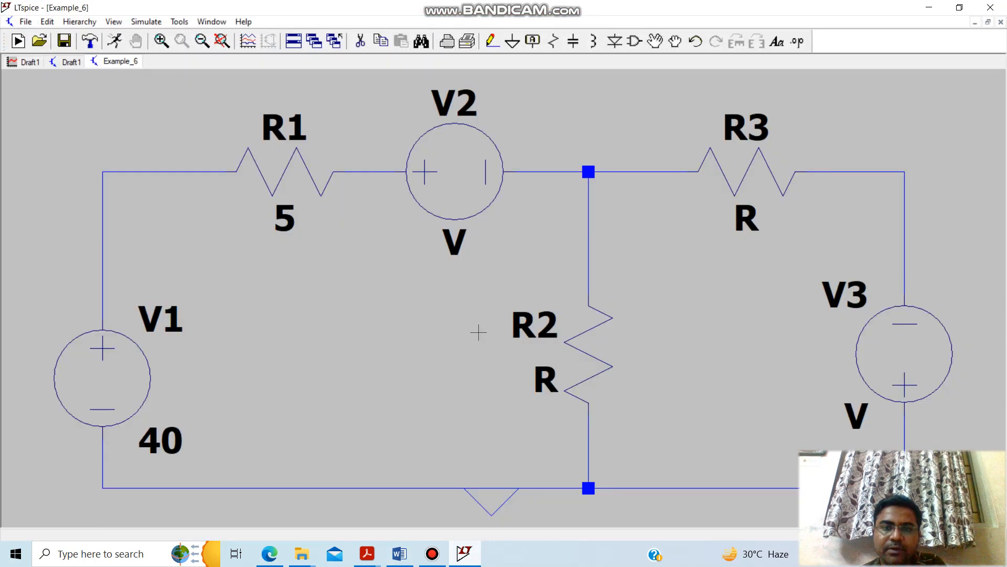
{"action": "right_click", "coordinate": [491, 155]}
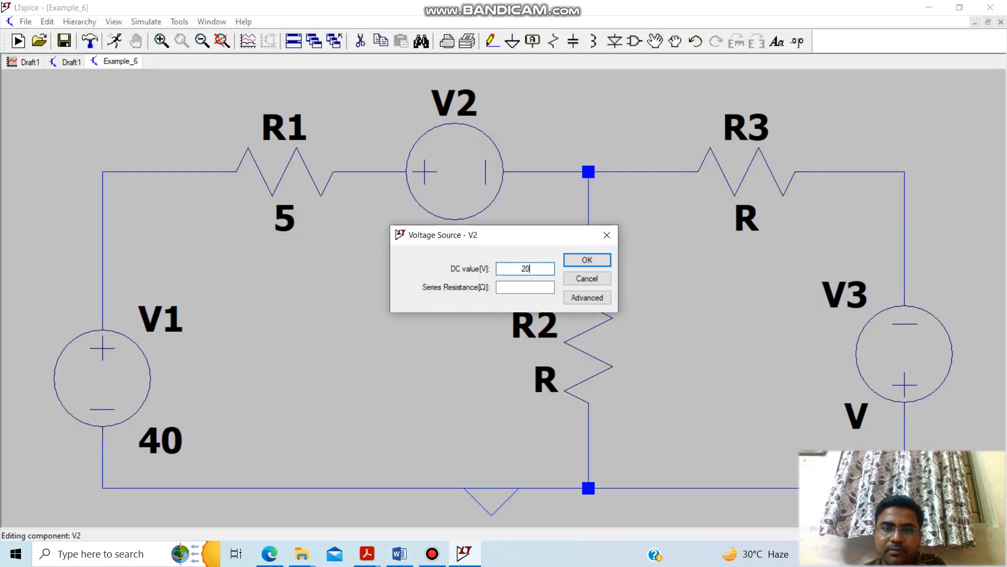
{"action": "key", "text": "Return"}
{"action": "right_click", "coordinate": [596, 342]}
{"action": "type", "text": "10"}
{"action": "key", "text": "Return"}
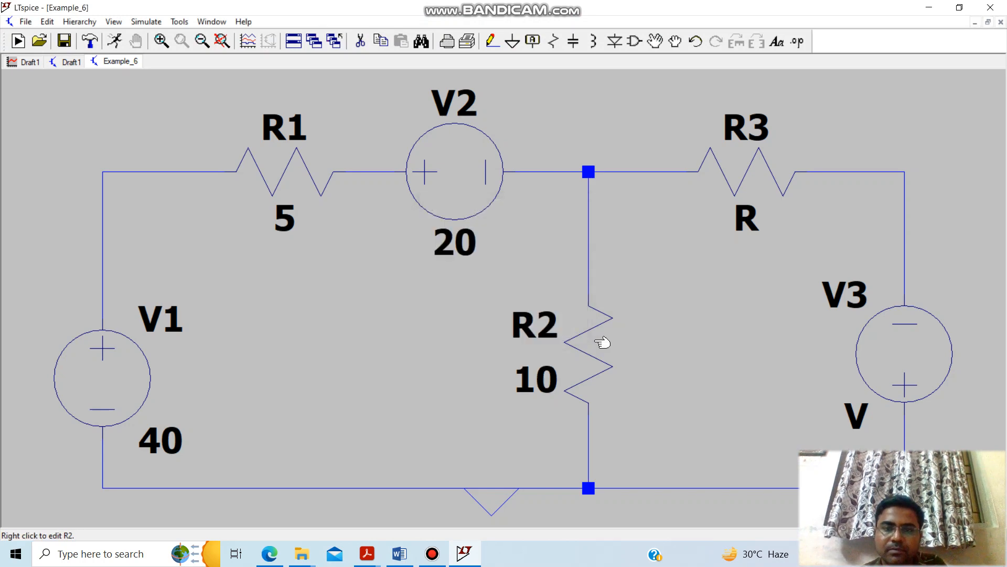
Consult the Word figure again, and set R3's resistance to 2 Ω and V3's DC value to 10 V in LTspice.
{"action": "left_click", "coordinate": [476, 558]}
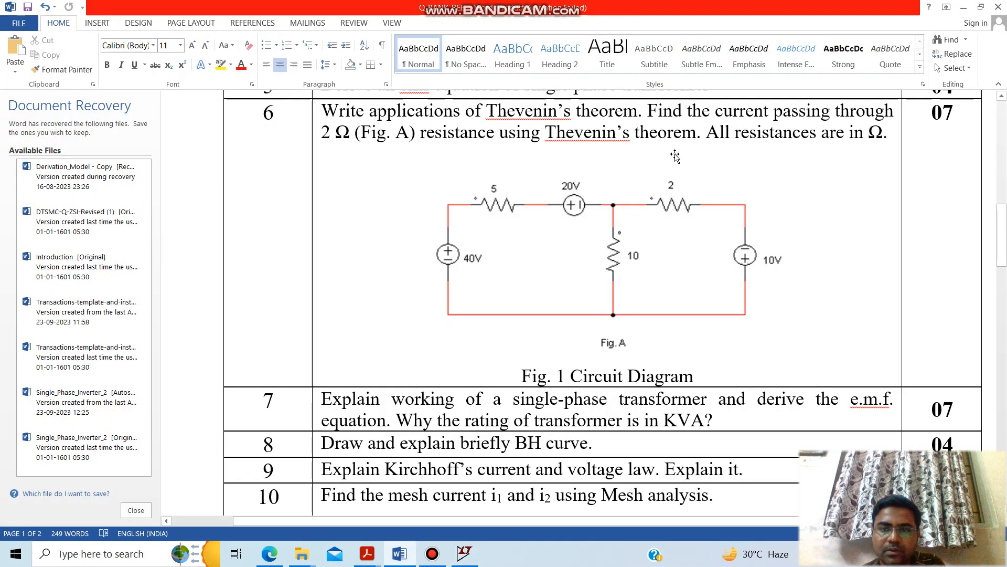
{"action": "left_click", "coordinate": [459, 557]}
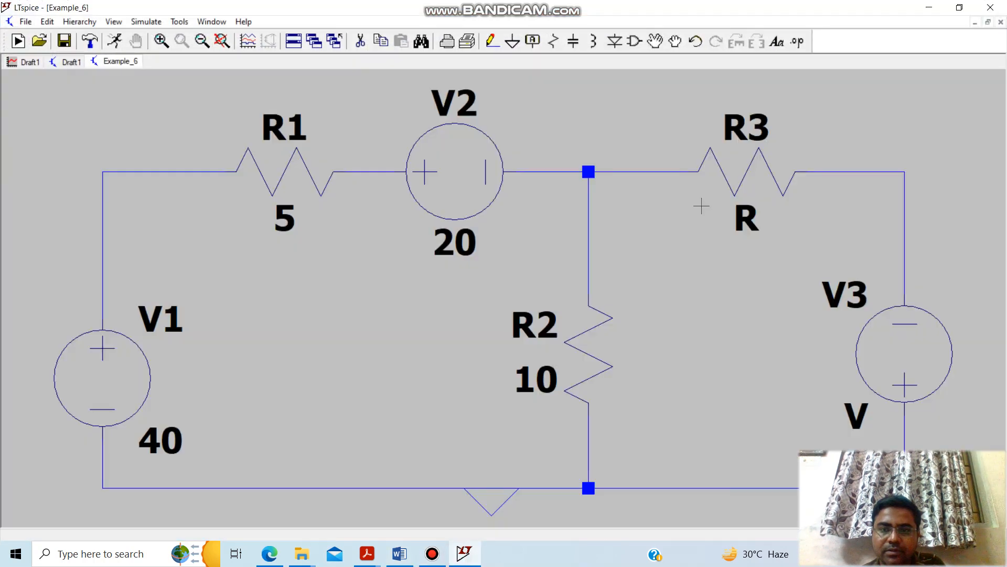
{"action": "right_click", "coordinate": [736, 164]}
{"action": "type", "text": "2"}
{"action": "key", "text": "Return"}
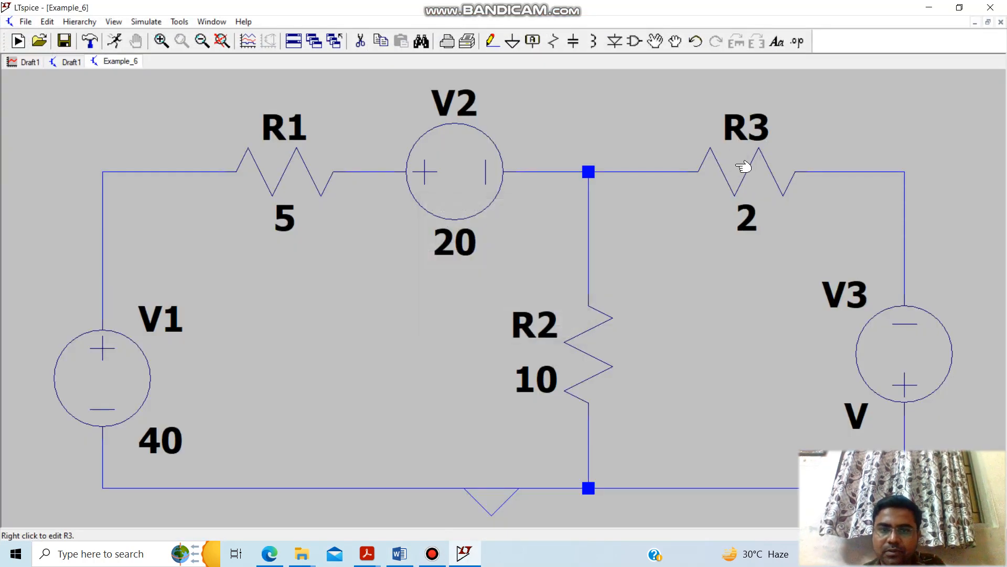
{"action": "right_click", "coordinate": [908, 356]}
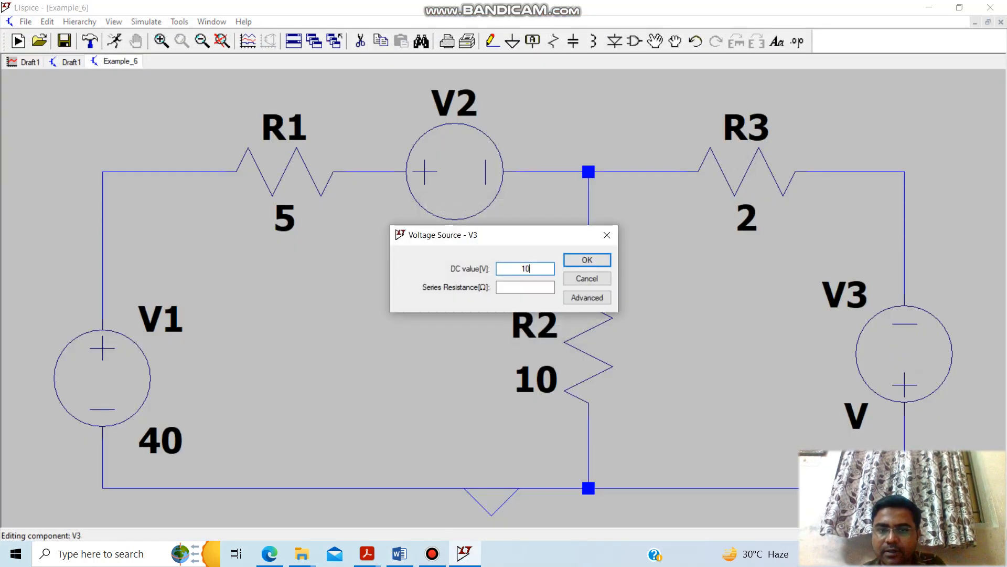
{"action": "type", "text": "10"}
{"action": "key", "text": "Return"}
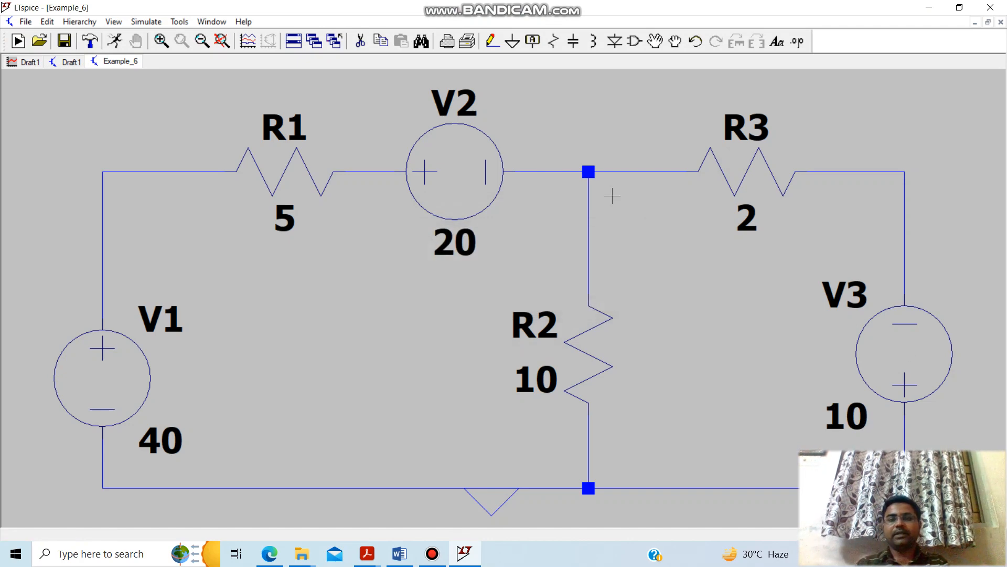
Run a transient simulation of Example_6 with a stop time of 0.1 s and plot the current through R3.
{"action": "left_click", "coordinate": [115, 43]}
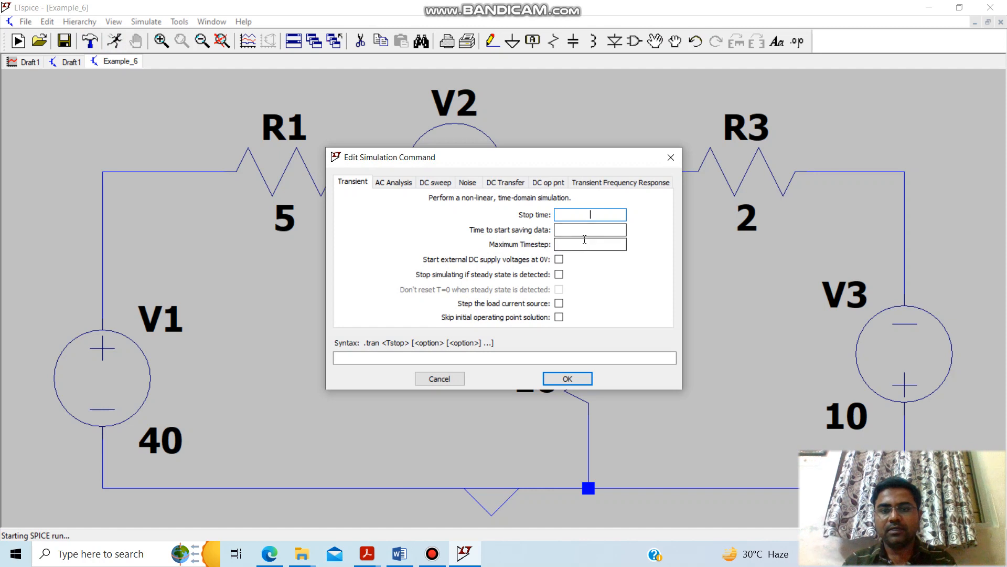
{"action": "type", "text": "0.1"}
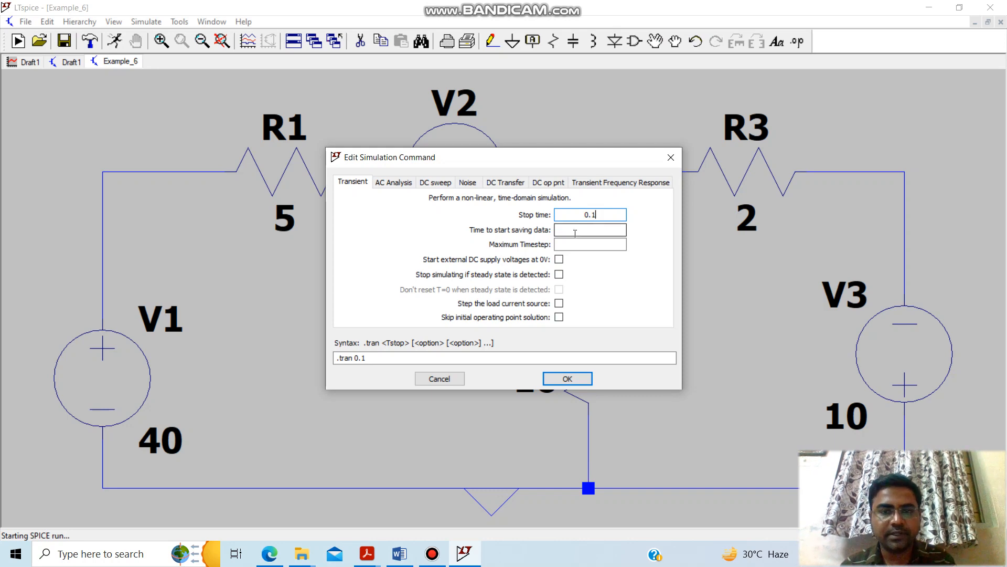
{"action": "left_click", "coordinate": [571, 378]}
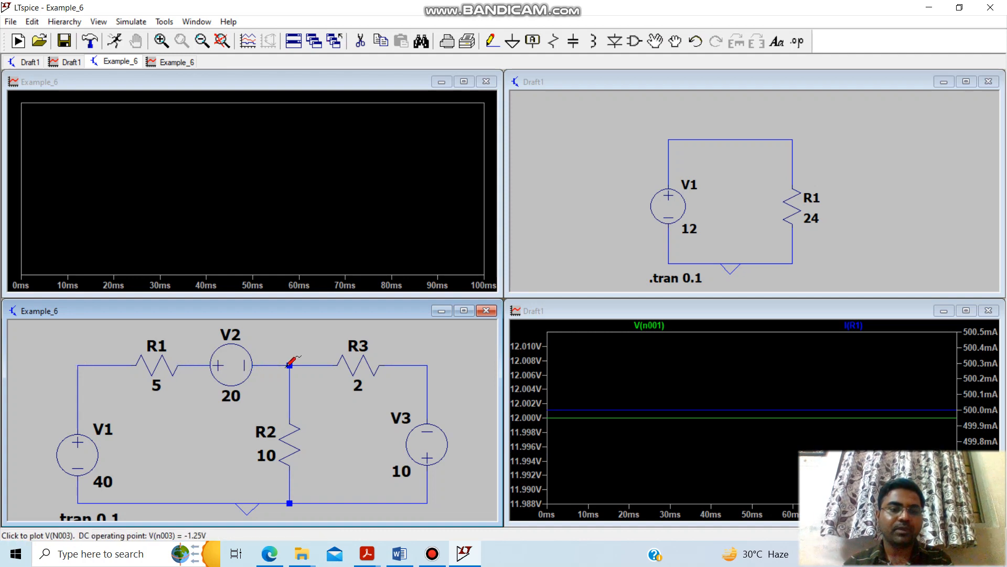
{"action": "left_click", "coordinate": [358, 364]}
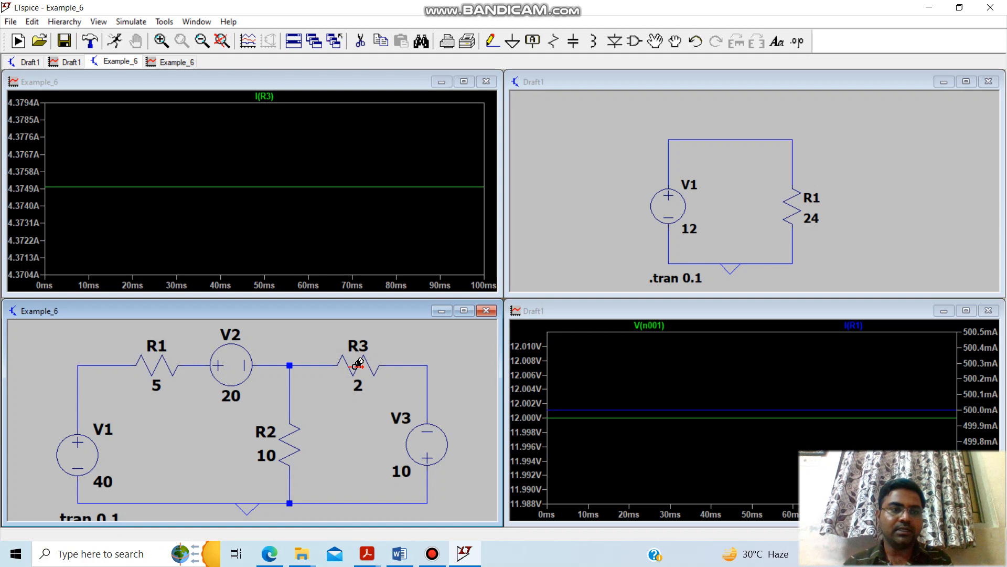